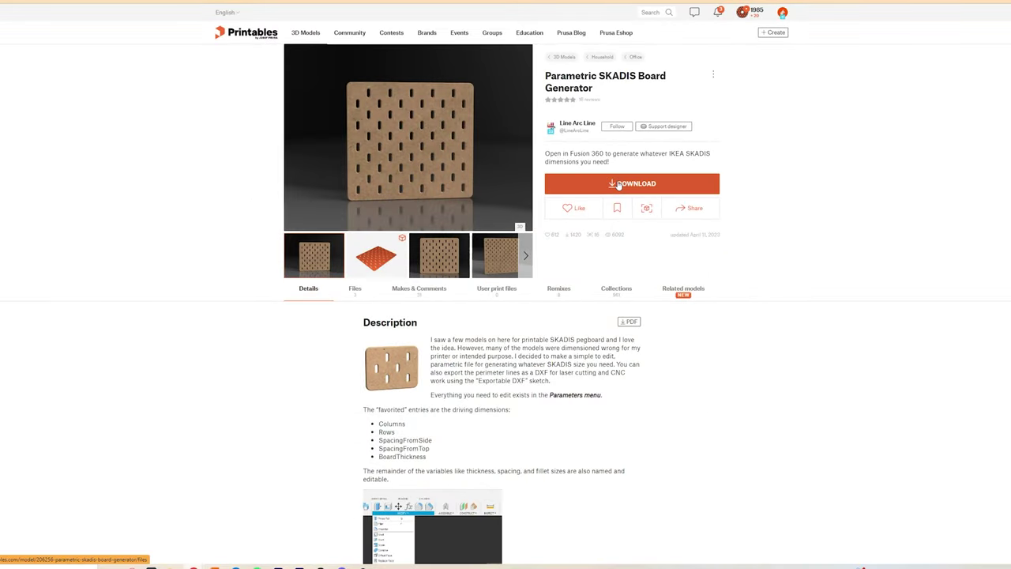
- Download the Fusion file "Printable SKADIS v38.f3d" of the Parametric SKADIS Board Generator
left_click(619, 185)
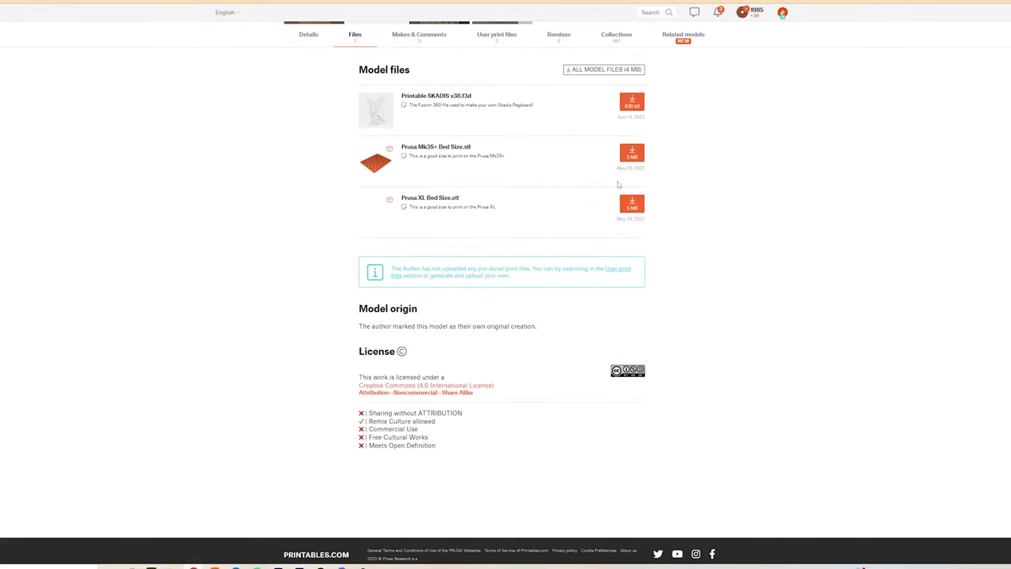
left_click(631, 104)
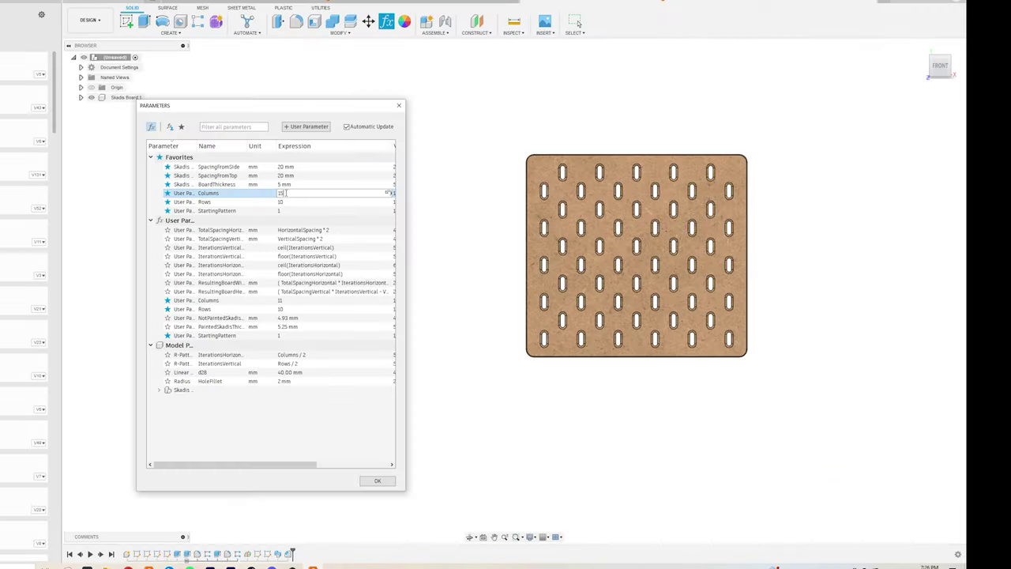
- Switch to Fusion 360 and set the pegboard's Columns parameter to 15 and its Rows parameter to 18
key("Return")
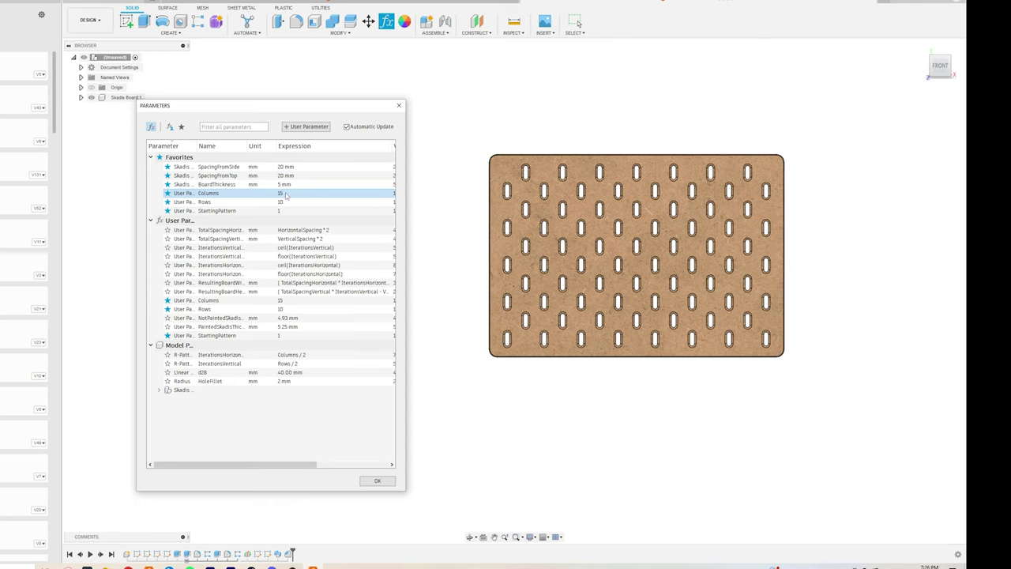
left_click(296, 204)
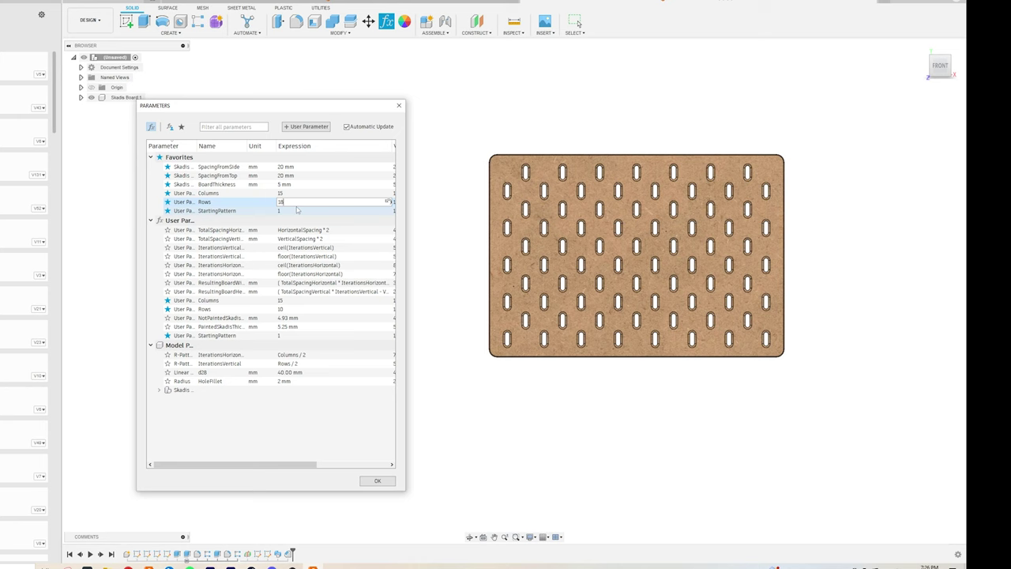
- Set the board parameters SpacingFromSide to 50 mm and SpacingFromTop to 25 mm, and finish editing the parameters
left_click(286, 167)
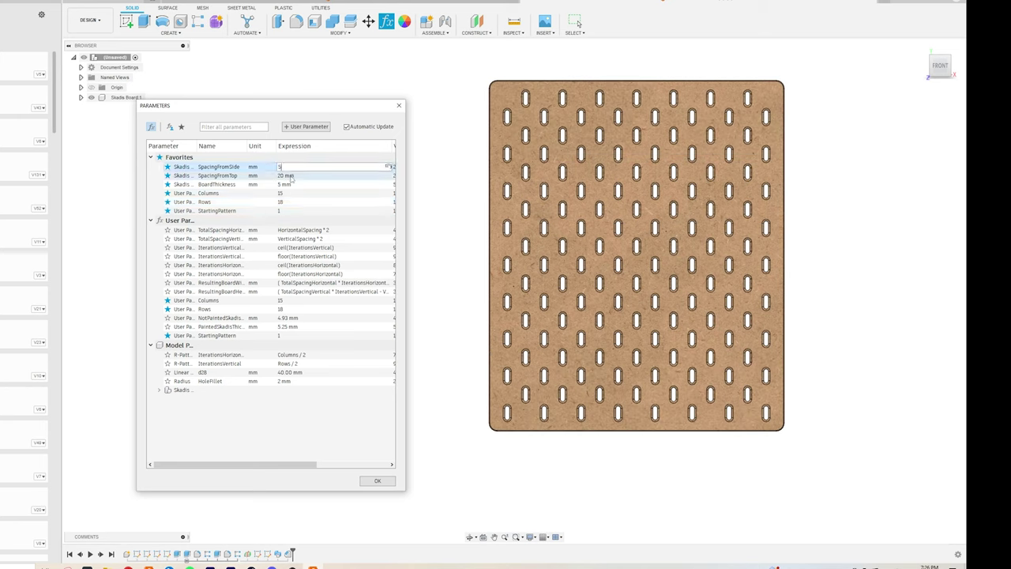
key("Return")
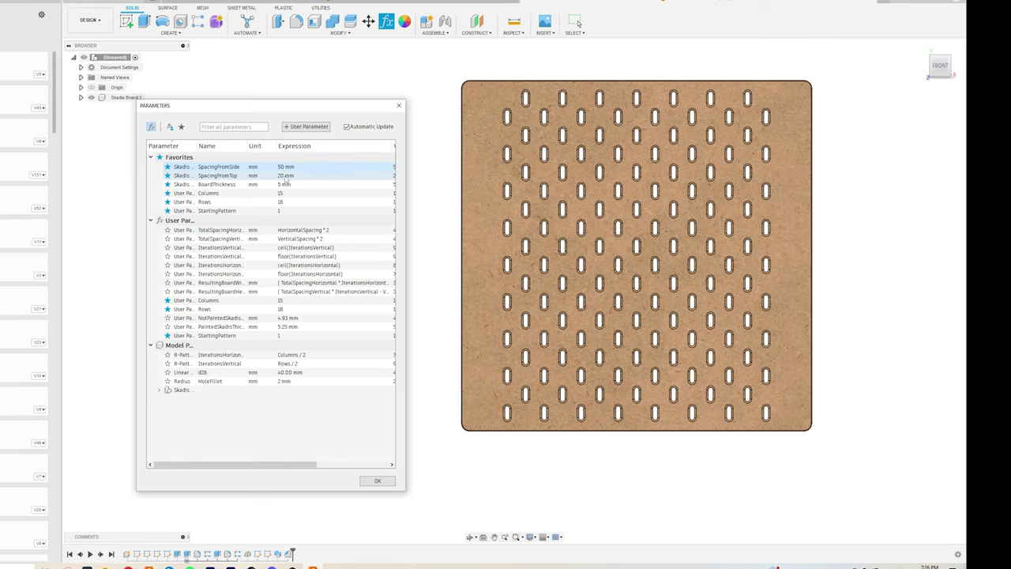
left_click(285, 177)
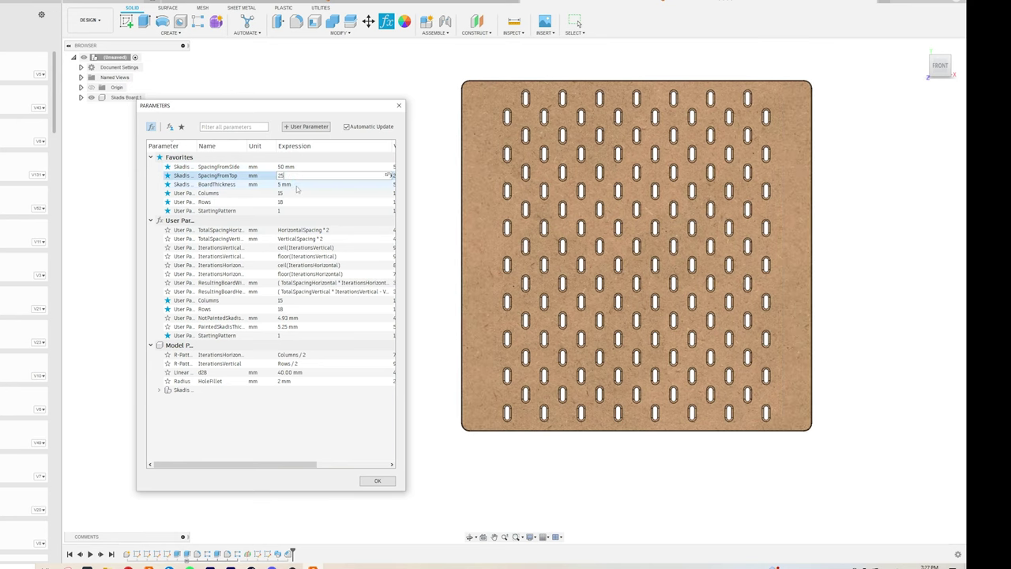
key("Return")
left_click(378, 480)
- Delete the fillets around the pegboard's slots
scroll(524, 408, "up", 10)
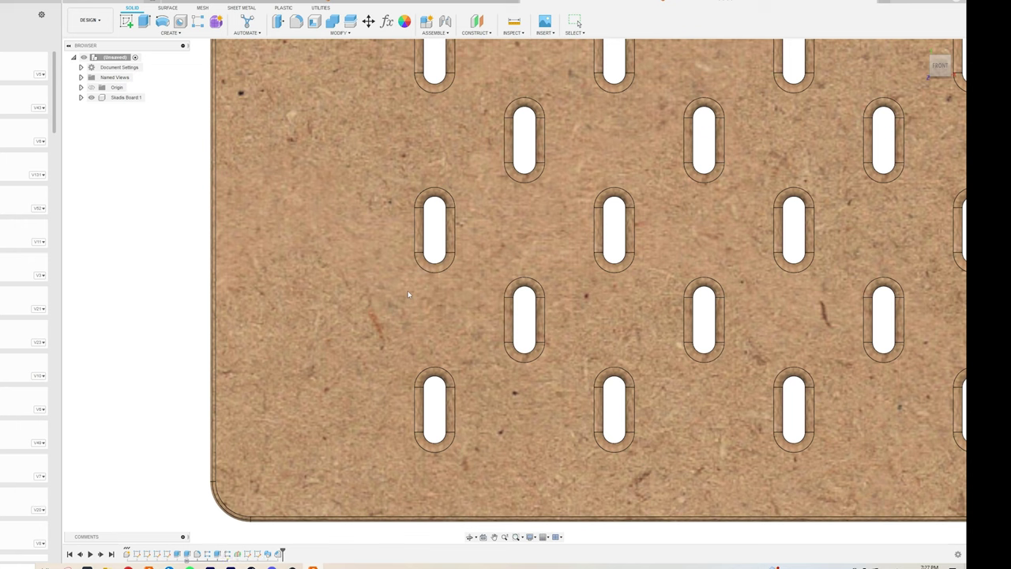
key("Delete")
key("Return")
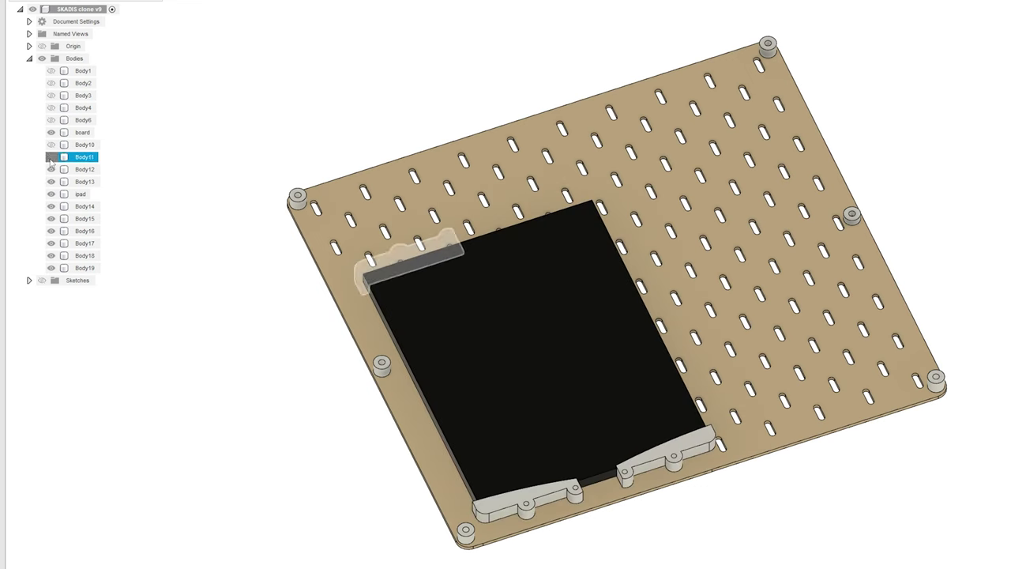
- Show Body11 and Body10 in the SKADIS clone design
left_click(51, 156)
left_click(51, 145)
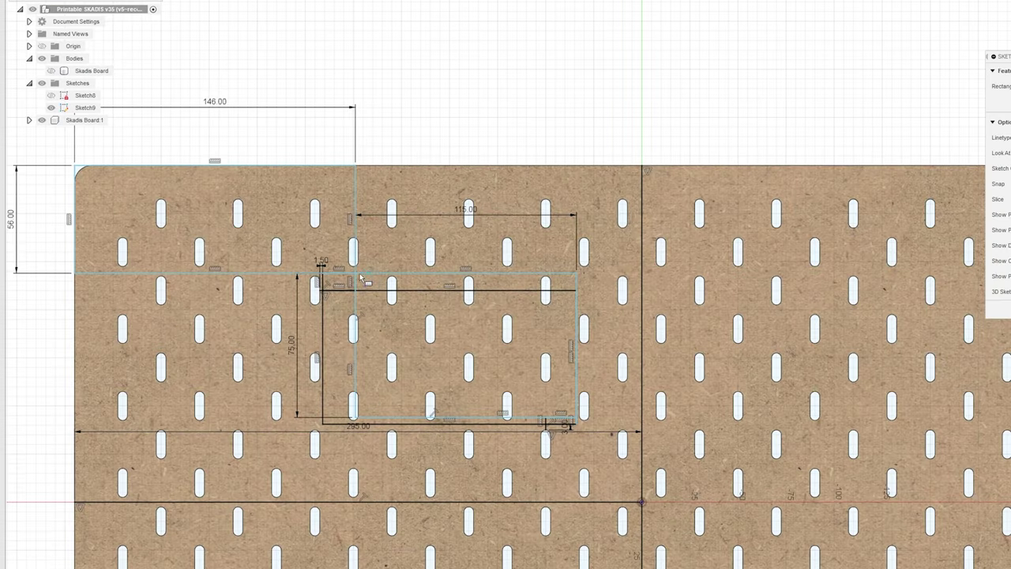
- In the Printable SKADIS sketch, place a rectangle corner at the inner corner of the 146 by 56 mm rectangle
left_click(354, 276)
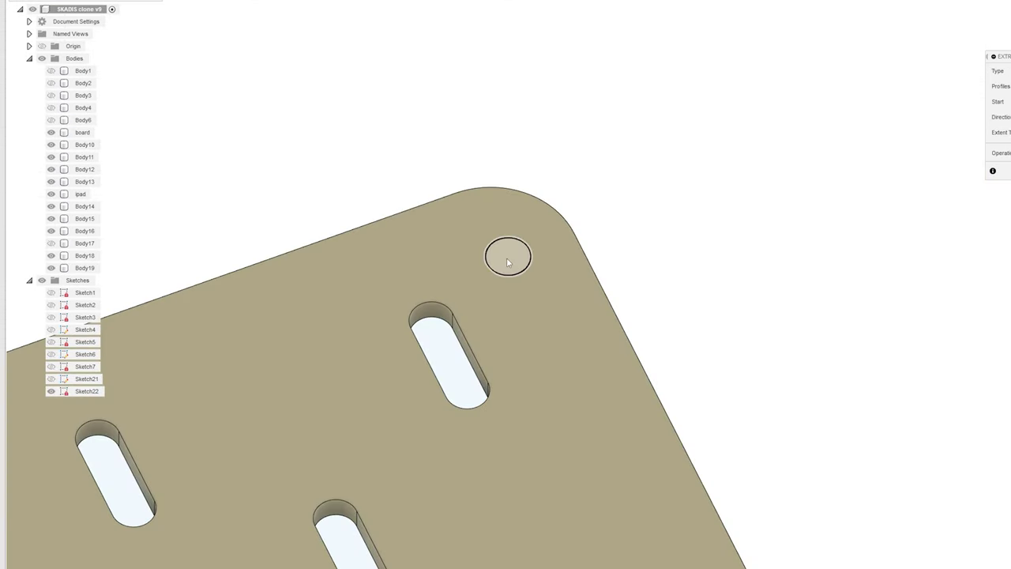
- Extrude the circle near the board's rounded corner -35 mm to cut a hole through the board
left_click(506, 257)
type("-1")
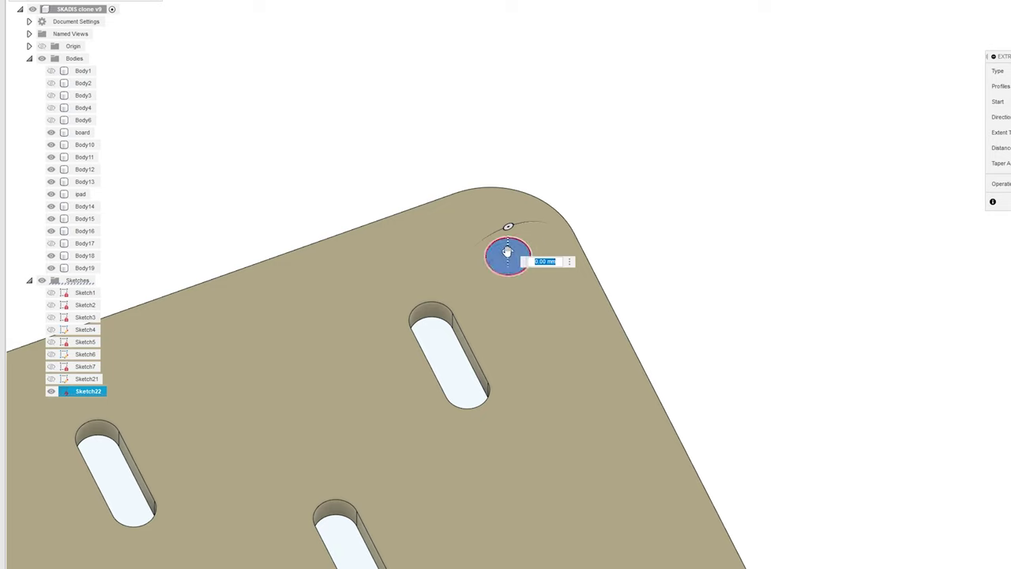
left_click_drag(522, 379, 512, 454)
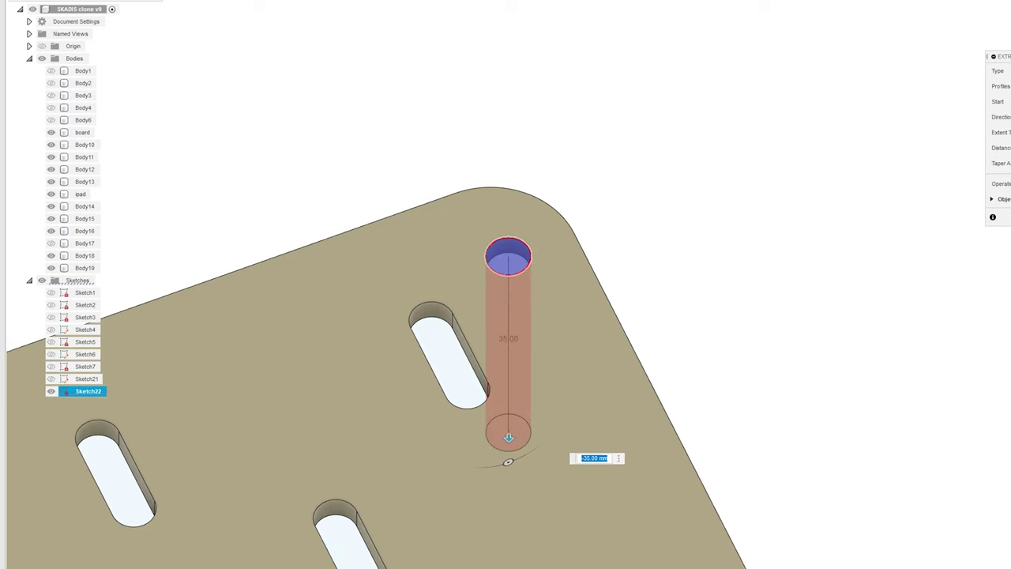
key("Return")
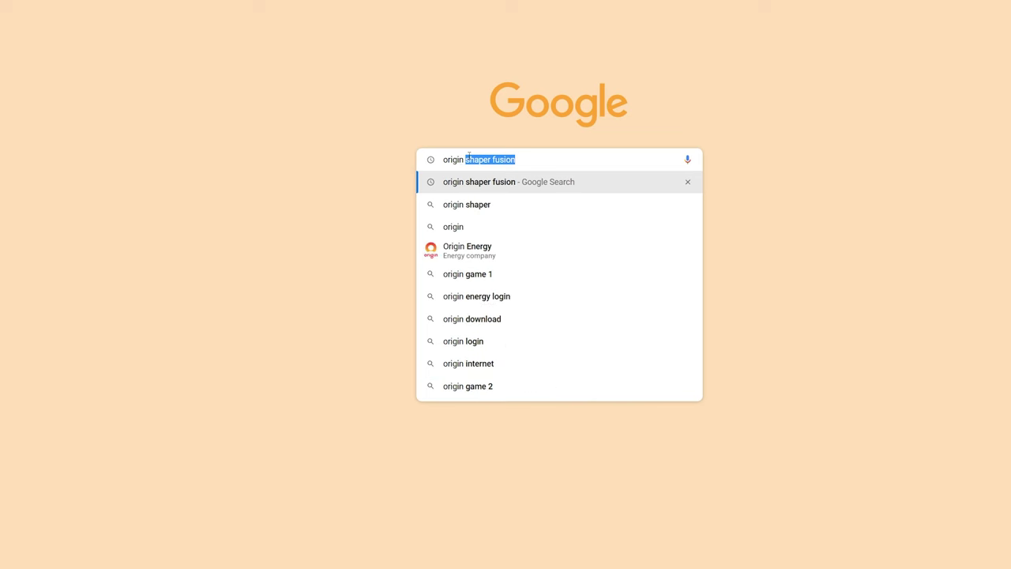
- Search Google for "origin shaper fusion" and open the "Shaper Utilities | Fusion 360" result
type("per fusion")
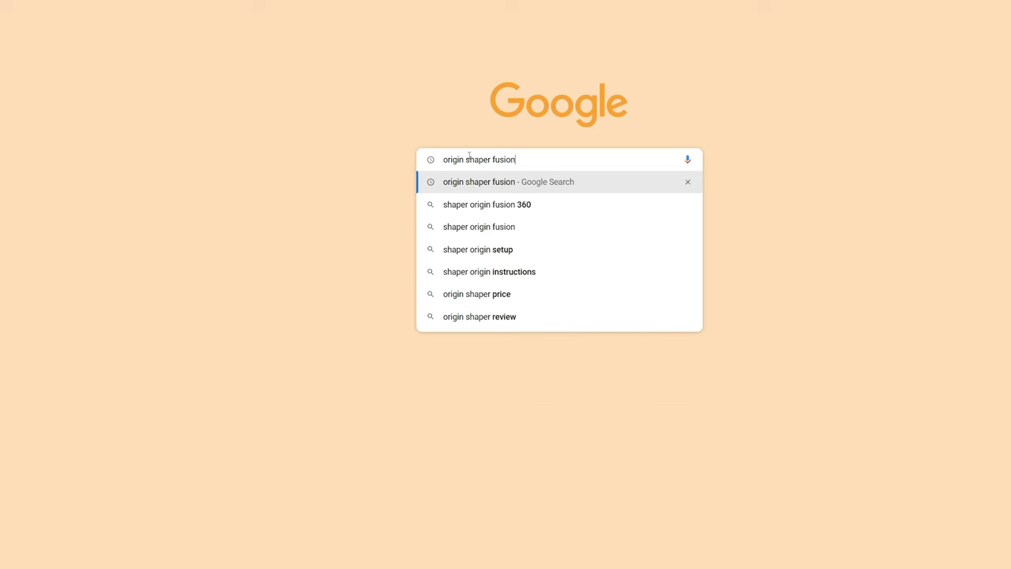
key("Return")
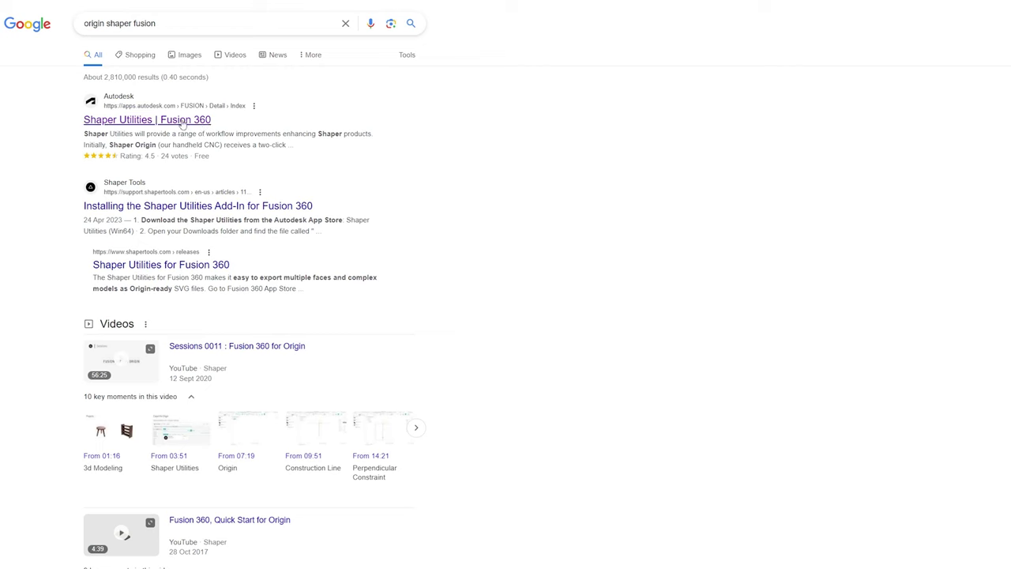
left_click(181, 120)
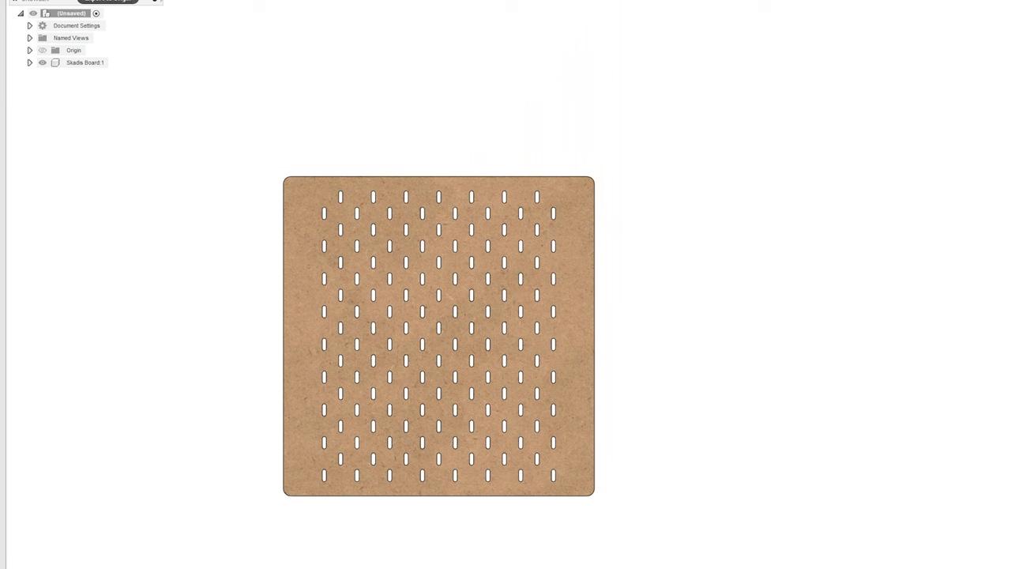
- Export the pegboard to Shaper Origin, using its front face as the top of the model
left_click(575, 225)
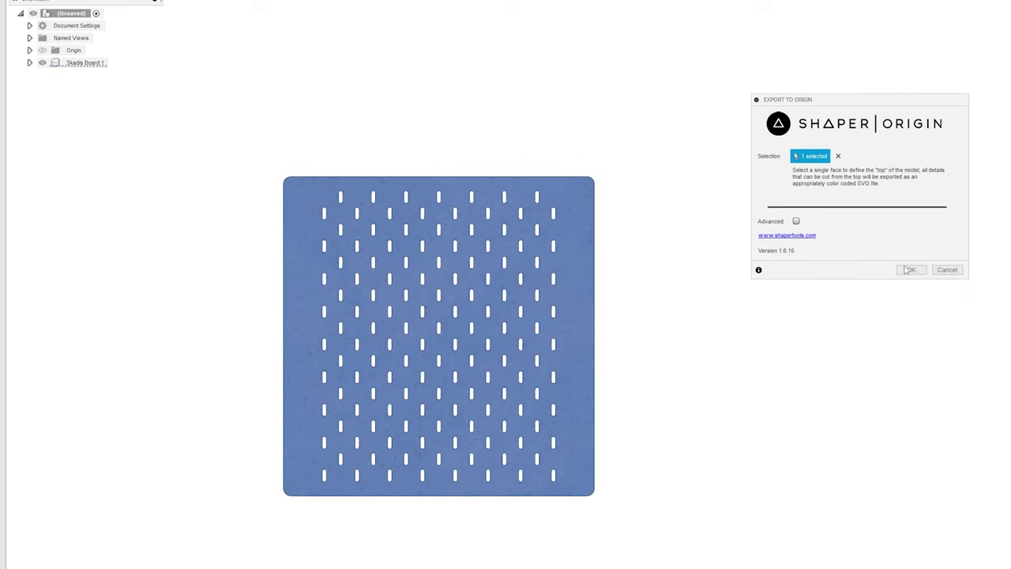
left_click(908, 270)
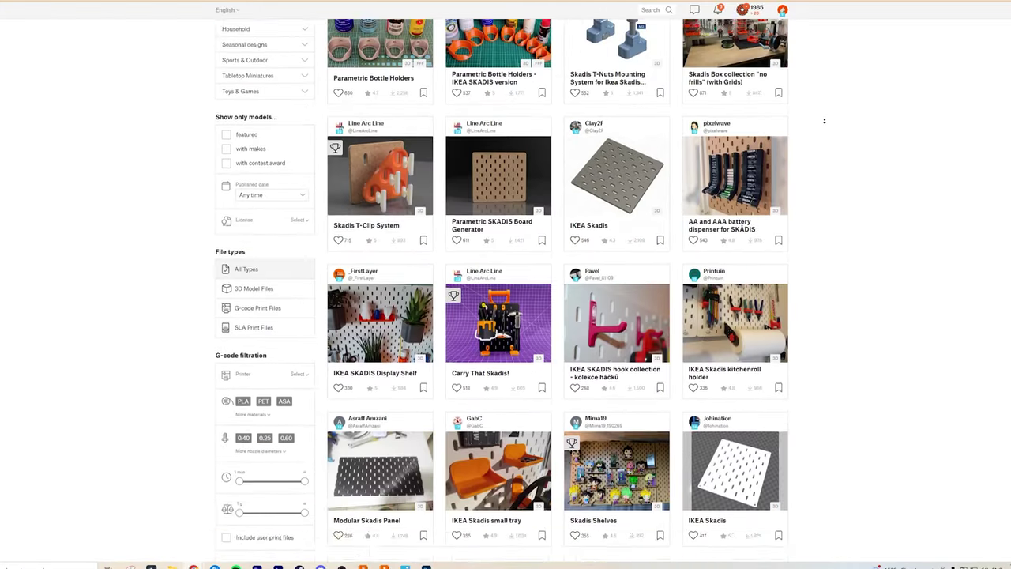
- Switch to Printables and look through the SKADIS accessory models
scroll(824, 121, "down", 15)
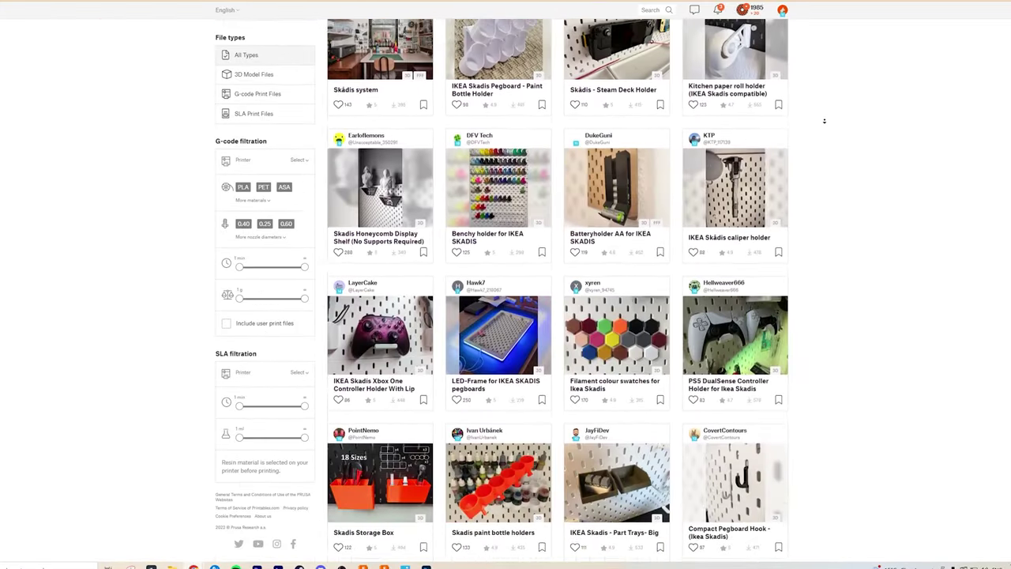
scroll(823, 121, "down", 5)
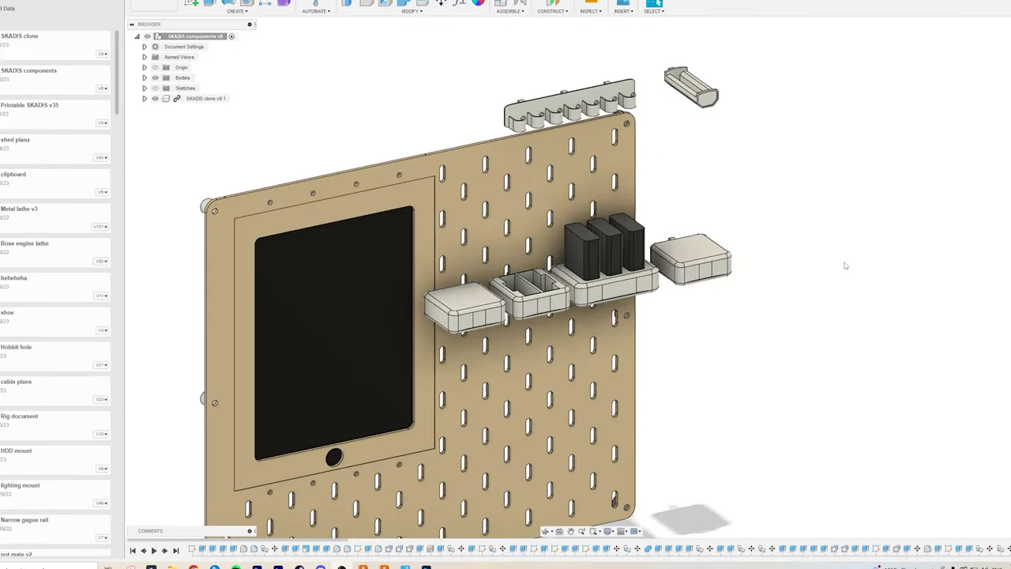
mouse_move(844, 265)
left_mouse_down()
mouse_move(788, 266)
mouse_move(982, 261)
mouse_move(856, 267)
left_mouse_up()
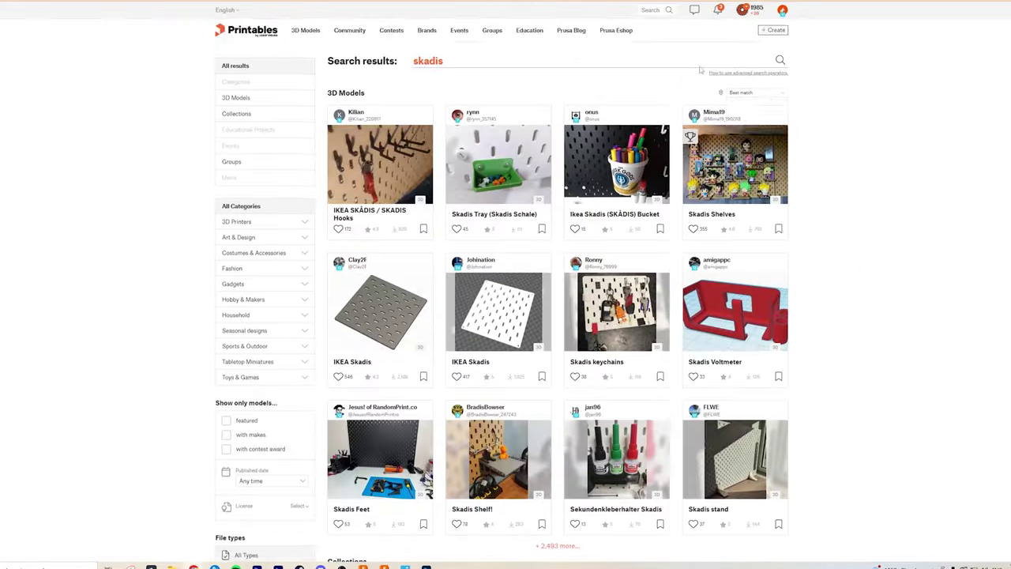
- Sort the "skadis" search results on Printables by most popular and browse the listed models
left_click(758, 90)
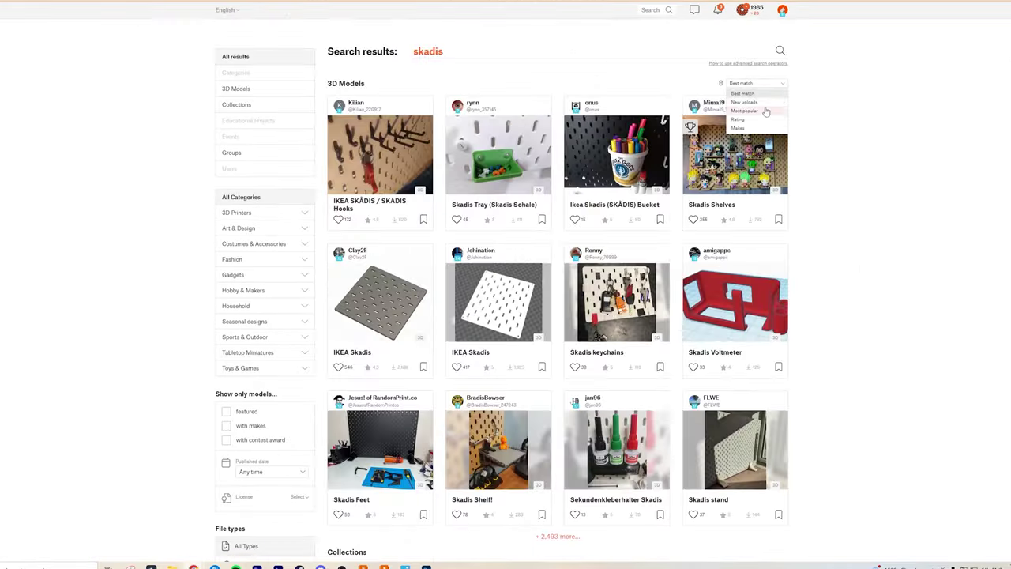
left_click(758, 110)
scroll(823, 121, "down", 5)
scroll(824, 121, "down", 4)
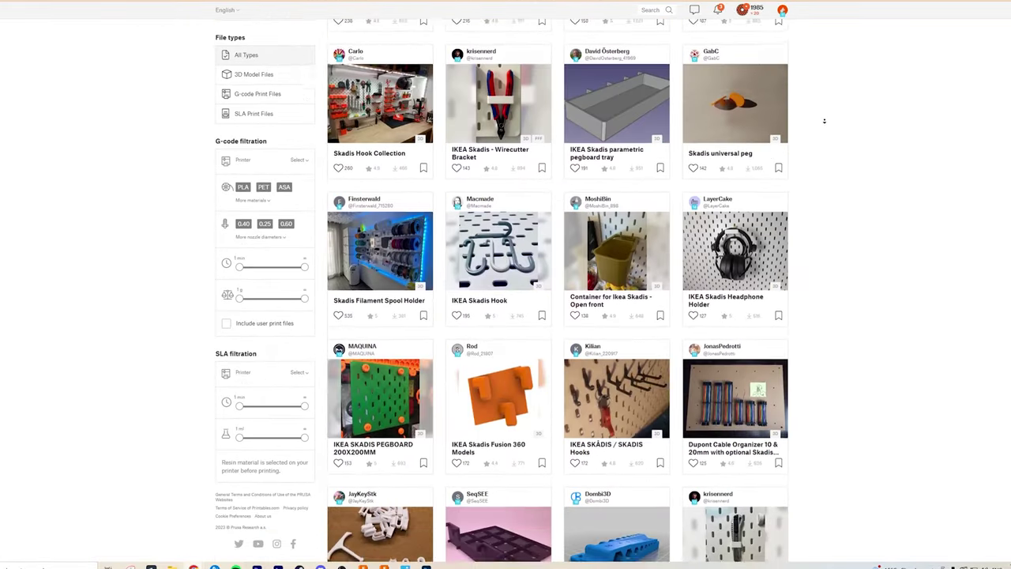
scroll(824, 121, "down", 5)
scroll(824, 121, "down", 5)
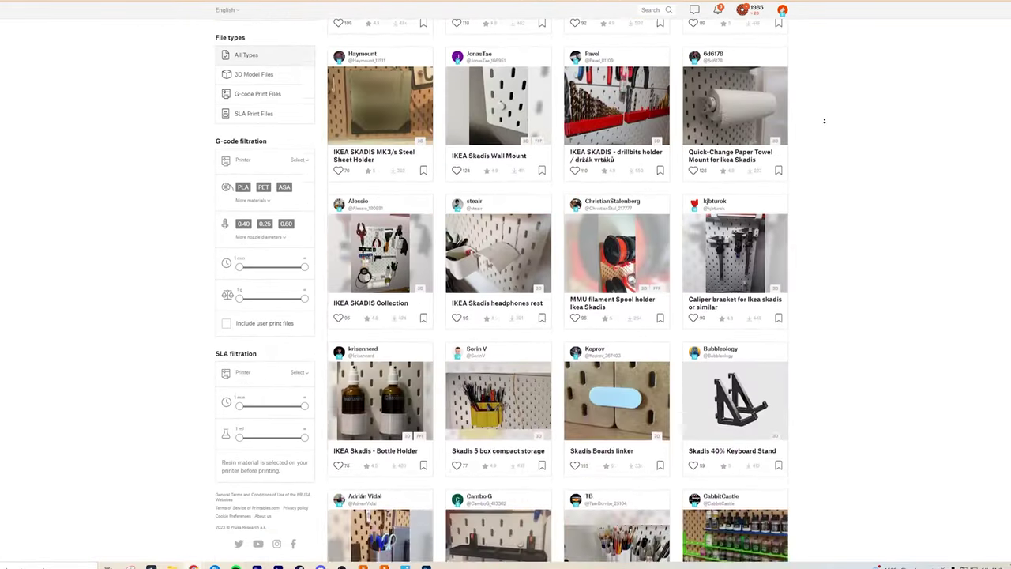